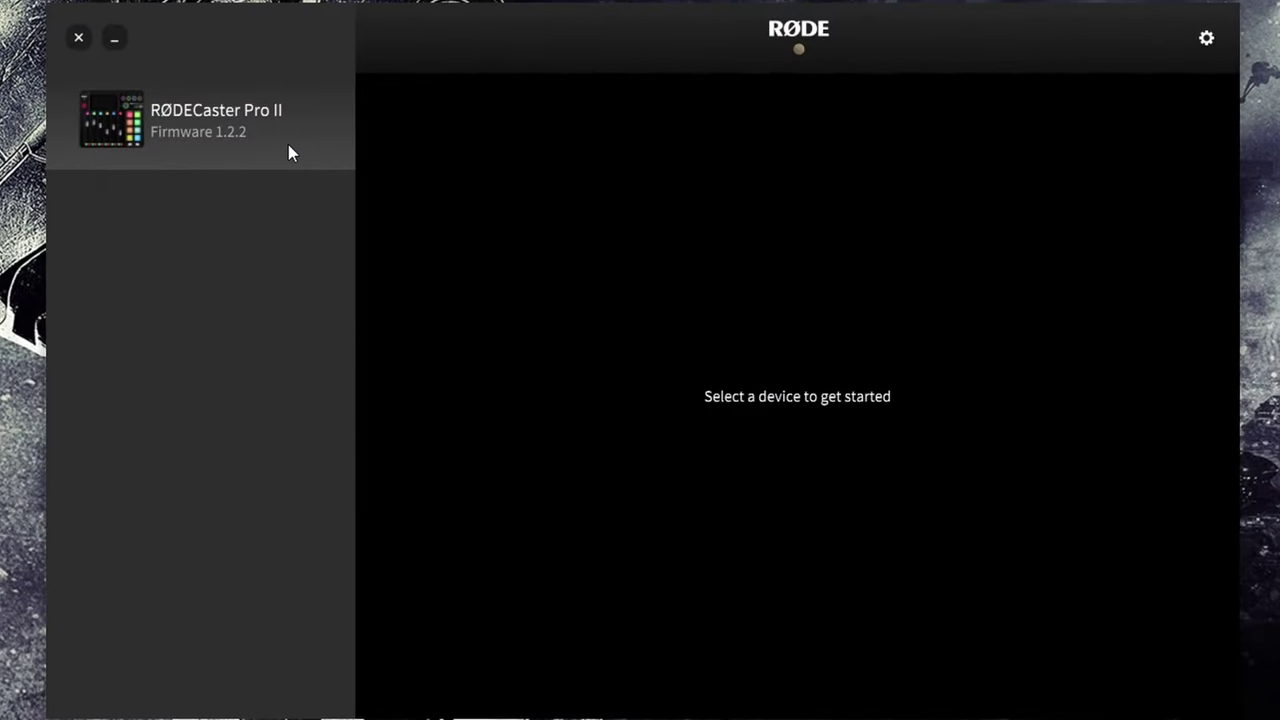
- Inspect channel 1's microphone settings in the RØDECaster Pro II Audio Setup, then return to the YouTube show page
click(289, 146)
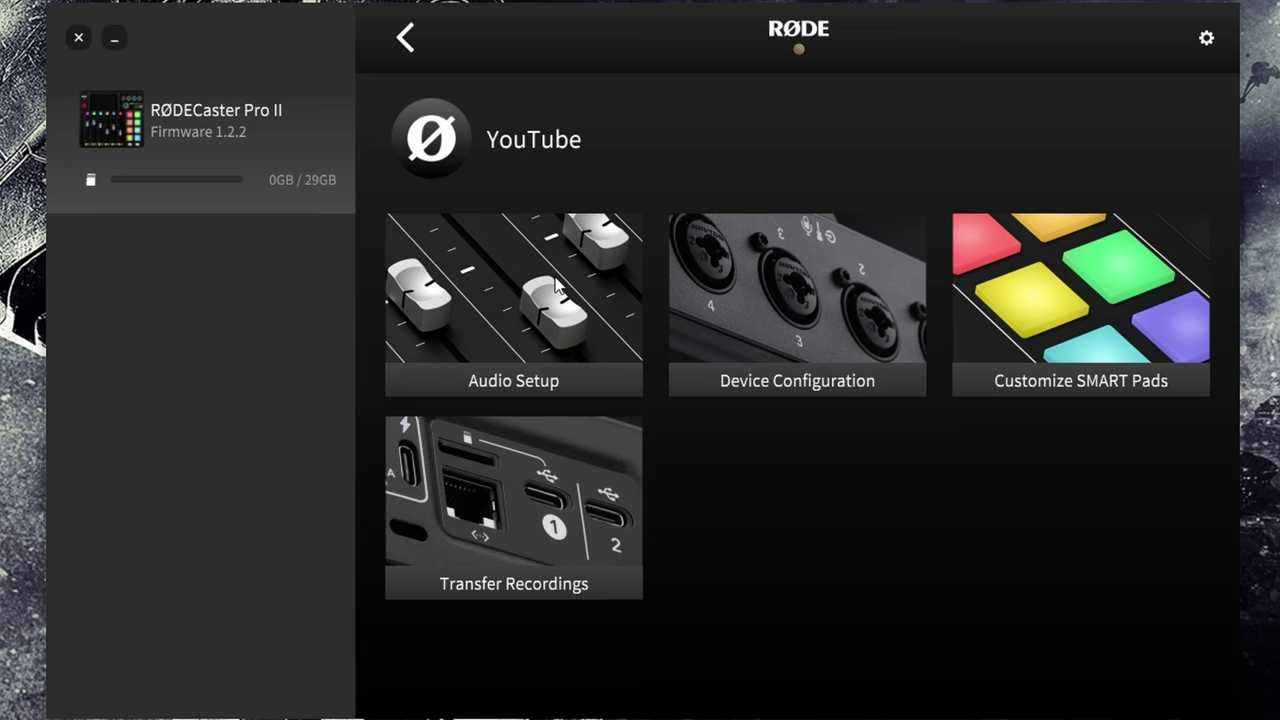
click(557, 285)
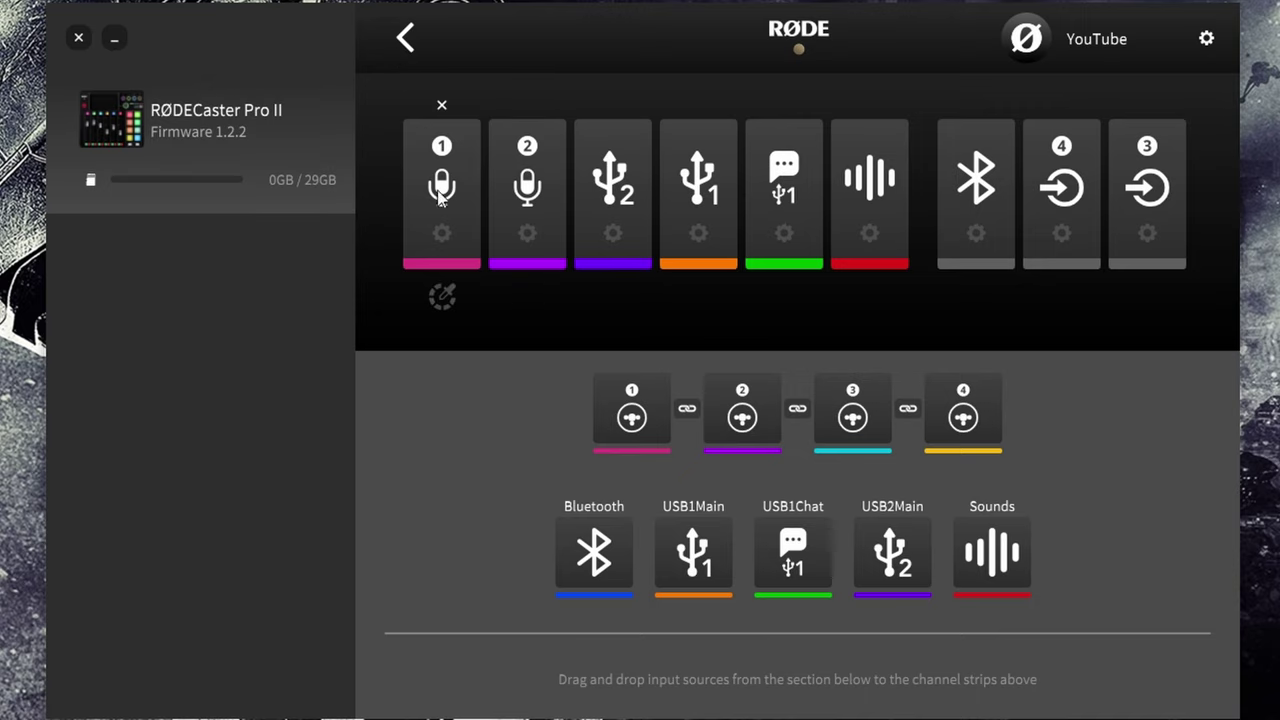
click(442, 234)
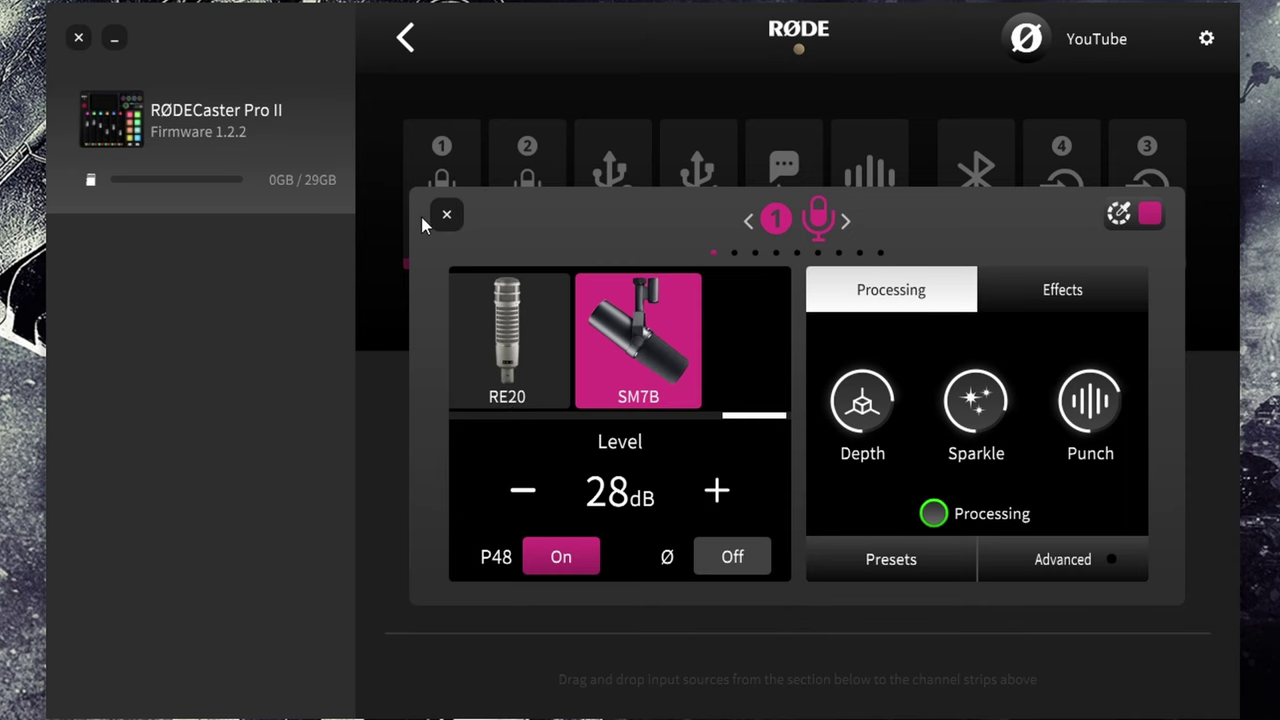
click(447, 216)
click(405, 45)
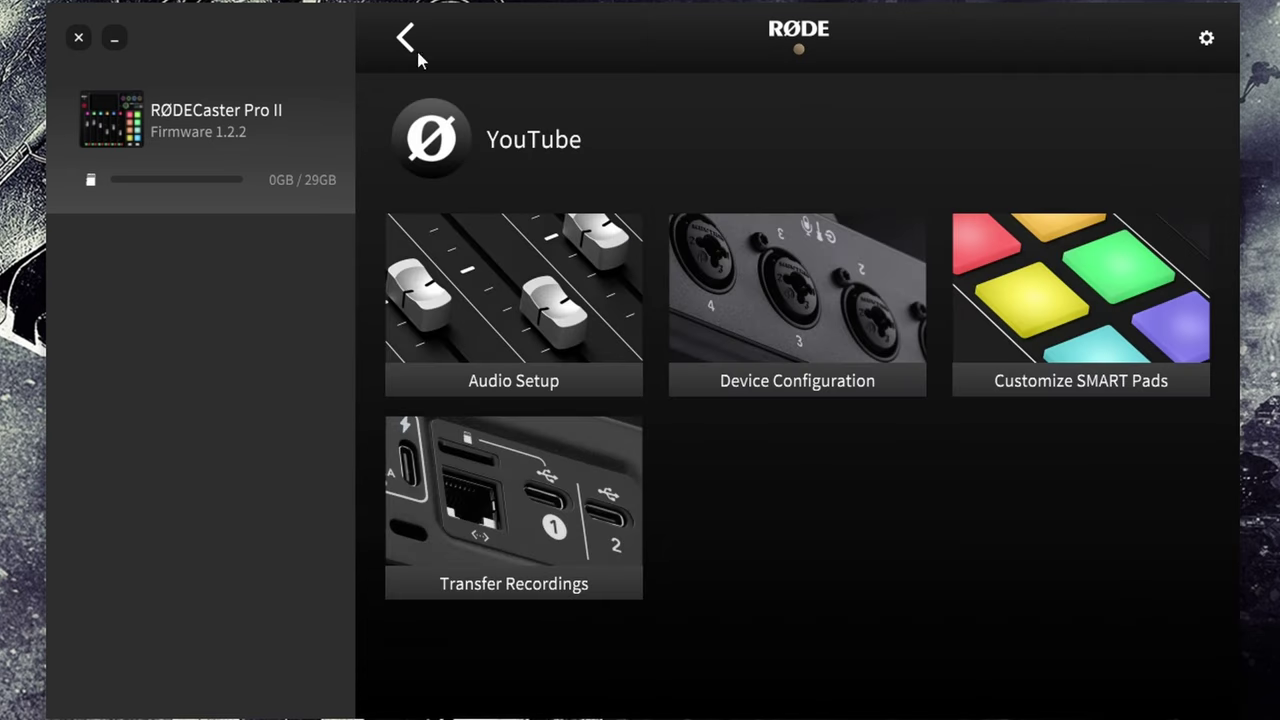
- Show the Monitor output routing in Device Configuration, with headphone output 1's Custom mix
click(777, 310)
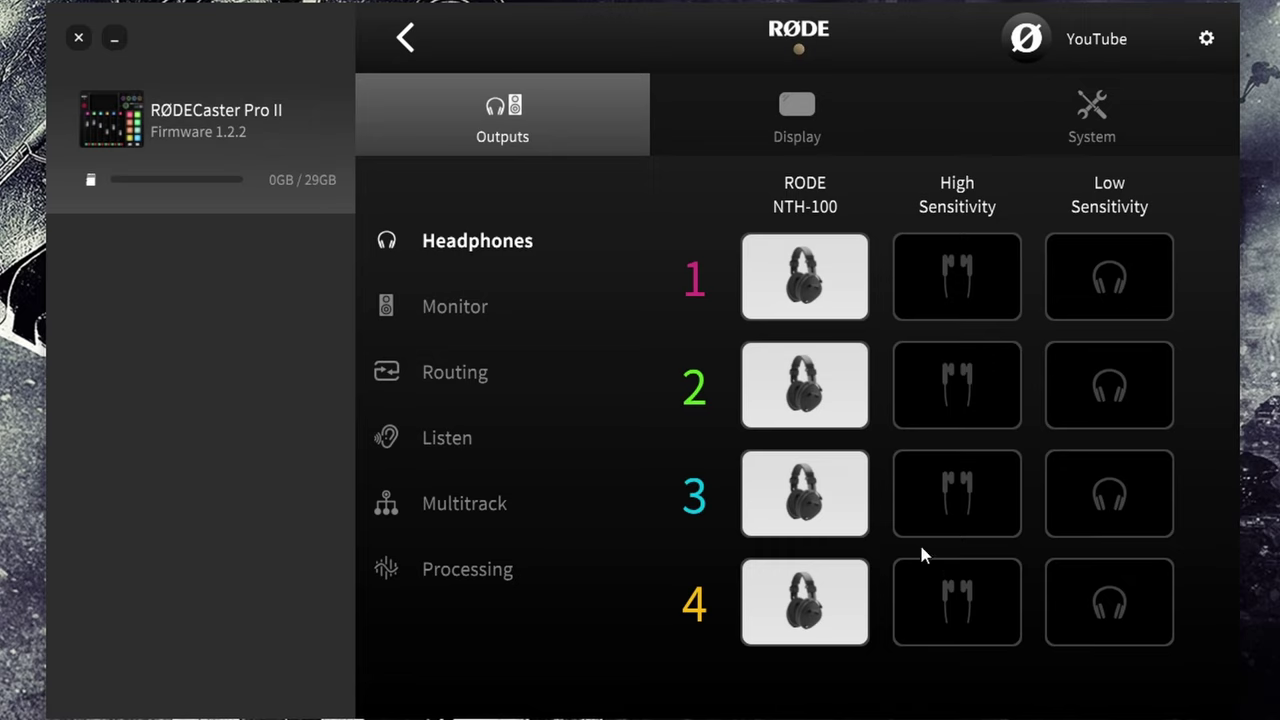
click(494, 326)
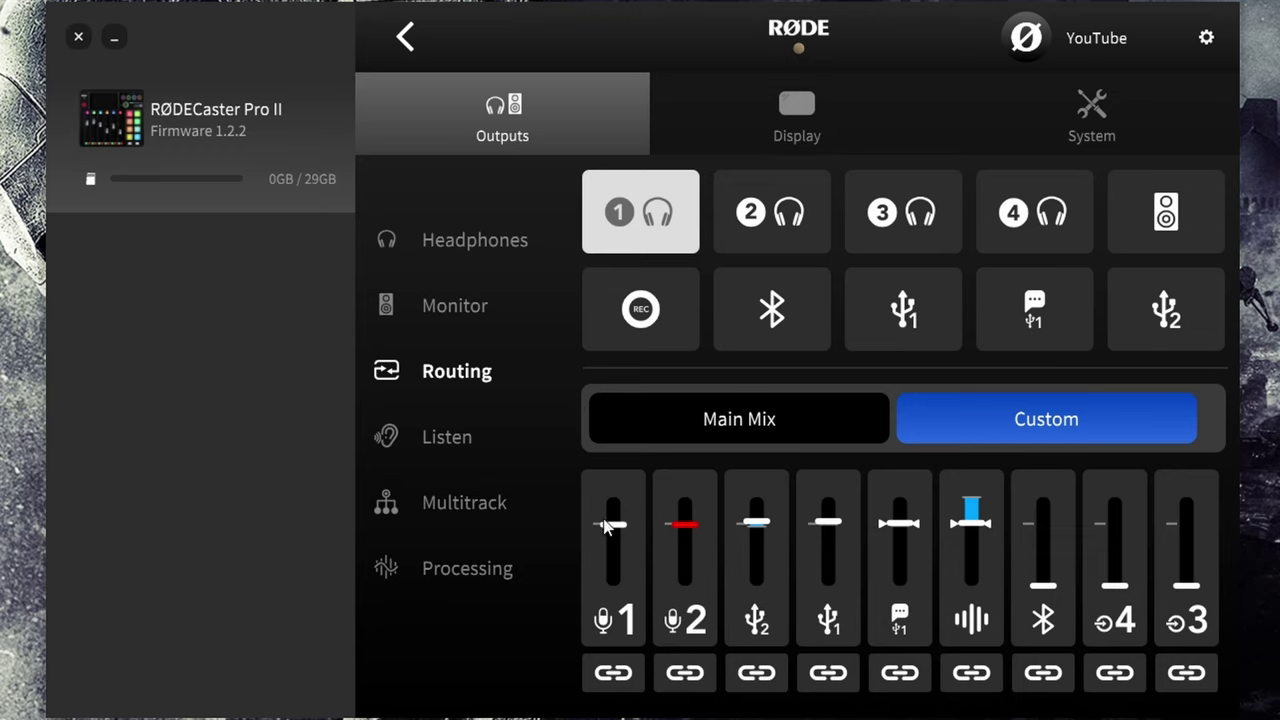
- Toggle channel 1's main-mix link and the Sounds level in headphone 1's mix, then view the speaker routing
click(610, 680)
click(972, 515)
click(972, 505)
click(613, 674)
click(613, 674)
click(1189, 225)
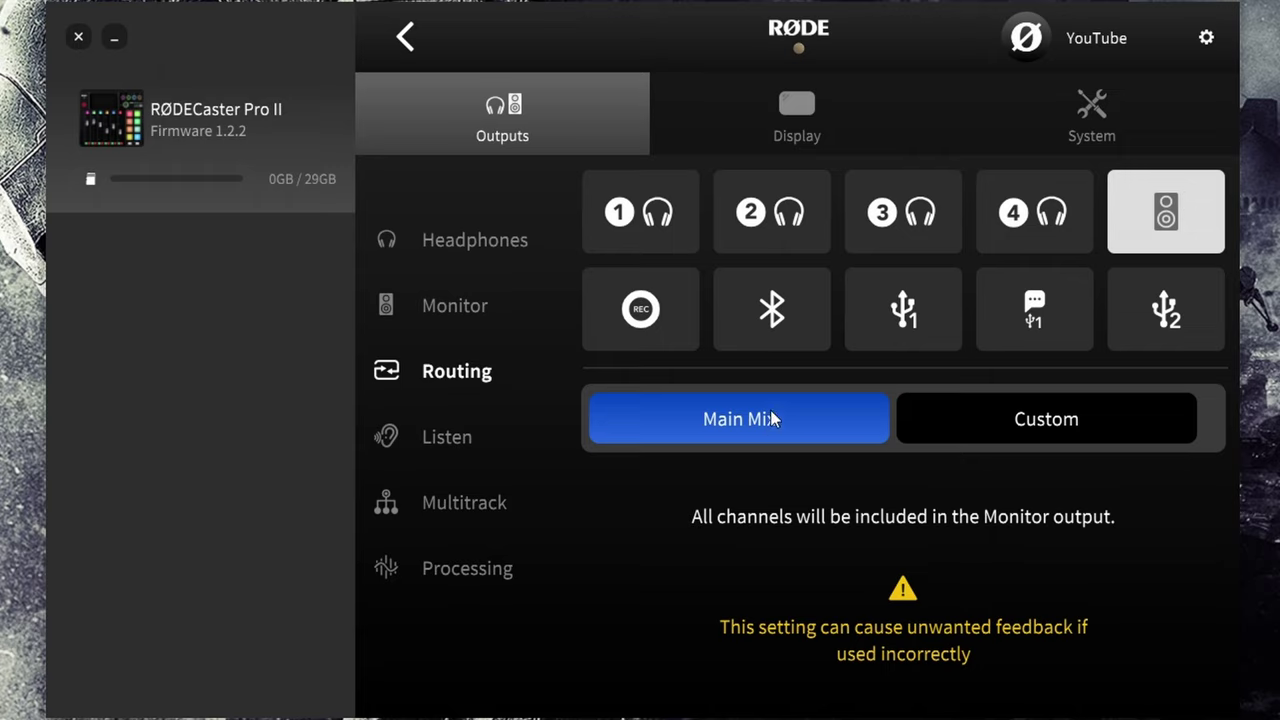
- Inspect the REC, Bluetooth and USB 1 output routing mixes, ending on USB 1's Custom mix
click(662, 320)
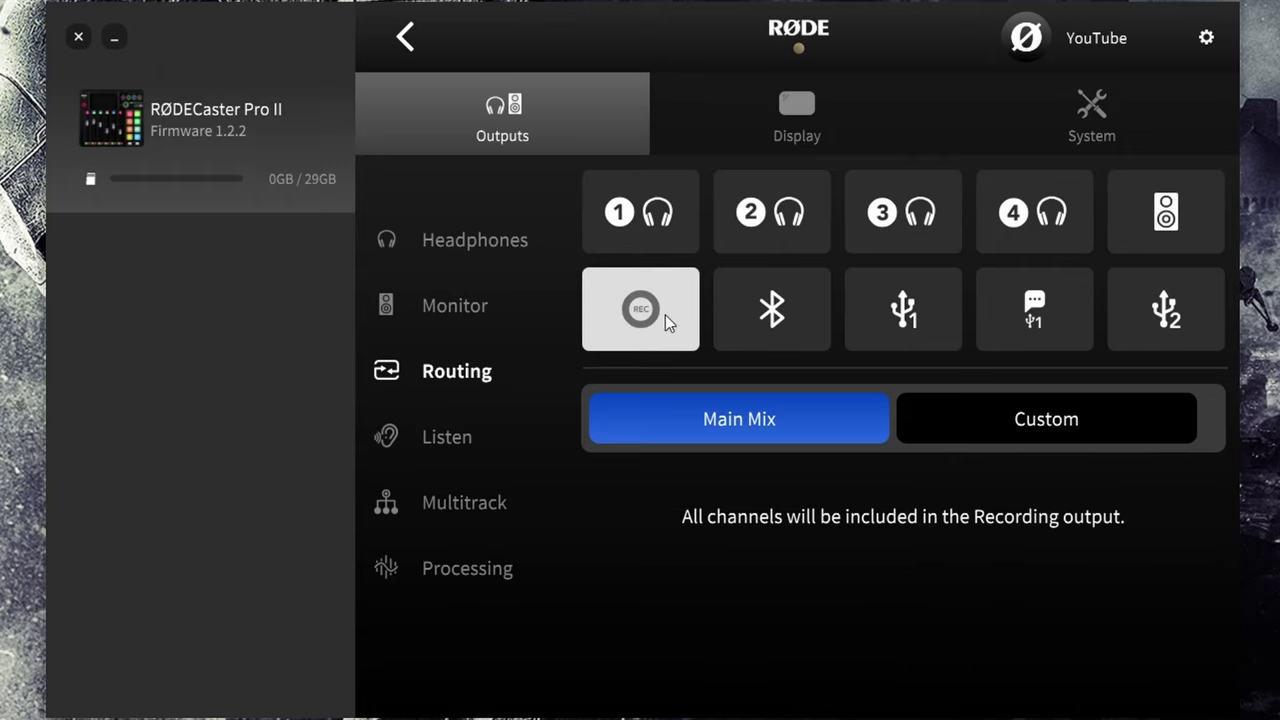
click(757, 325)
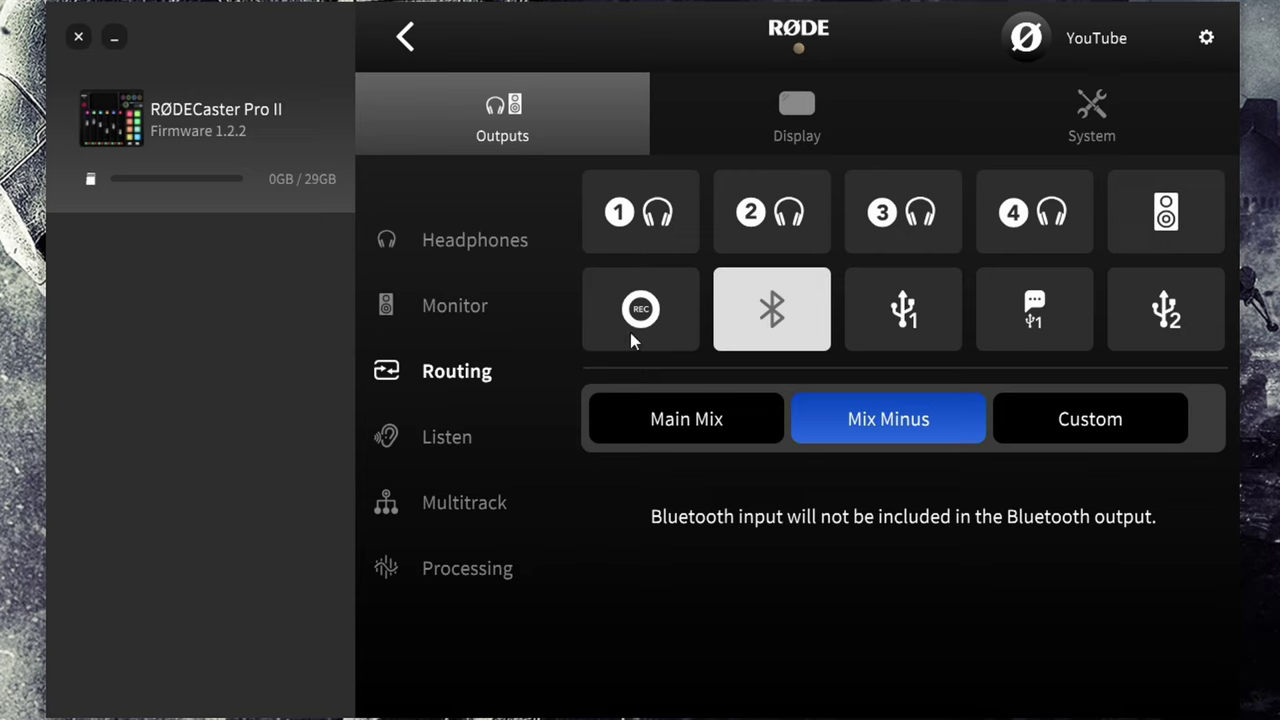
click(636, 328)
click(759, 325)
click(903, 302)
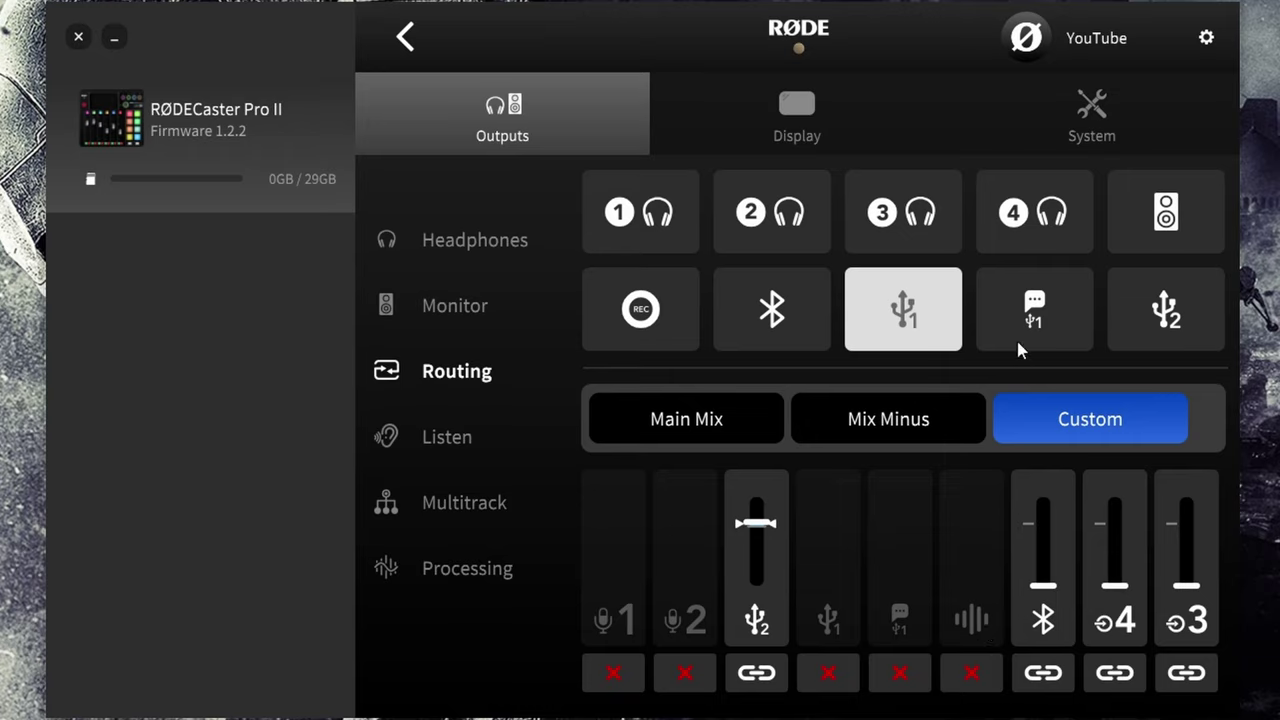
- Compare routing for the USB 1 Chat, USB 2 and USB 1 outputs, ending on USB 2's Custom mix
click(1034, 308)
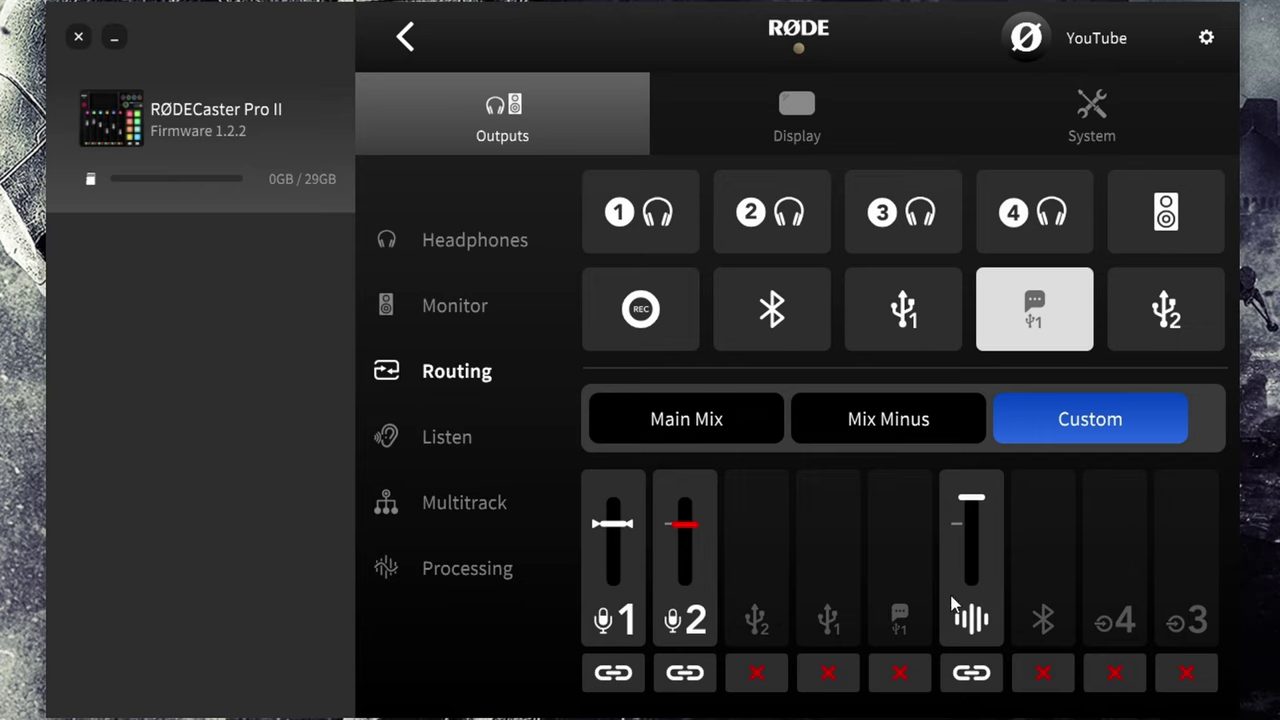
click(1172, 320)
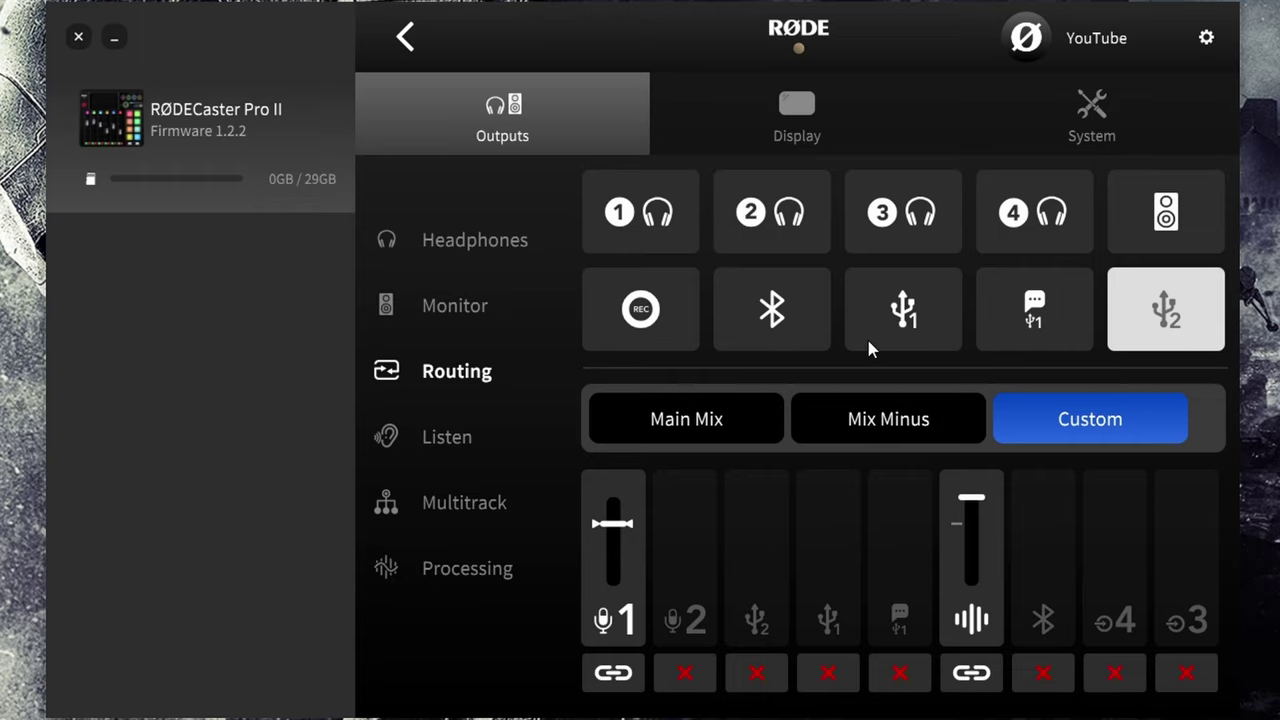
click(924, 335)
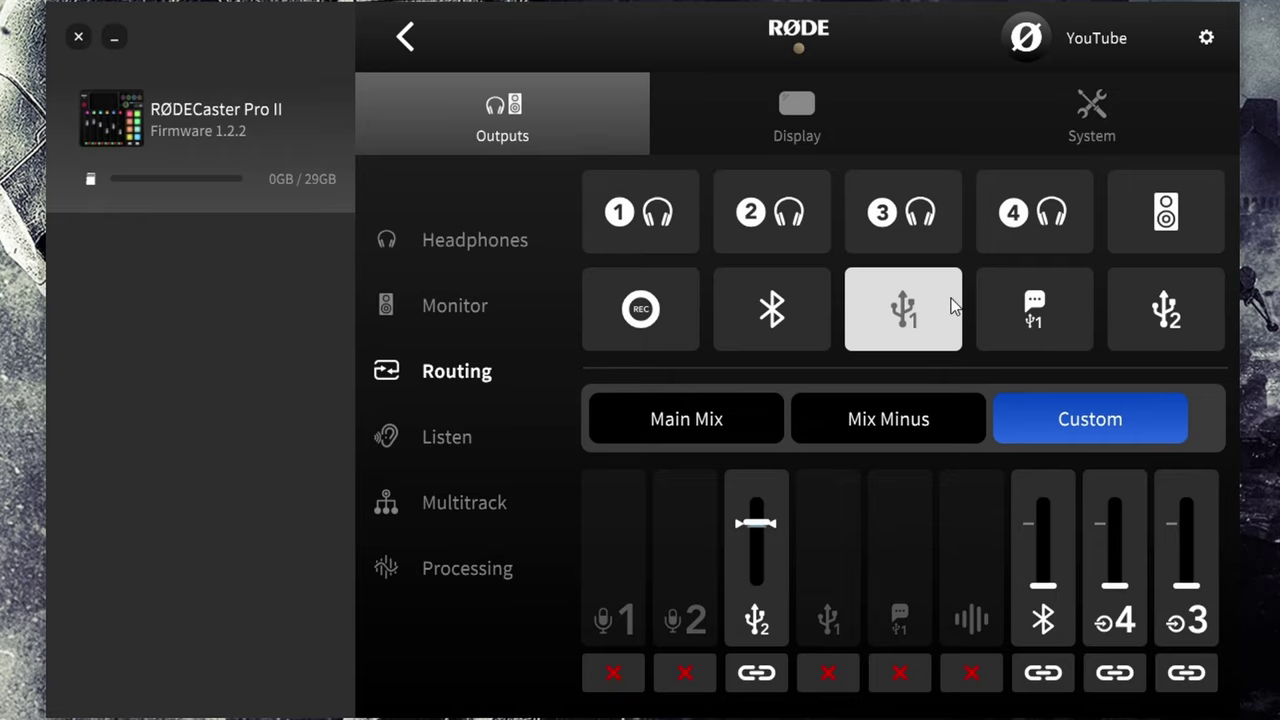
click(1033, 310)
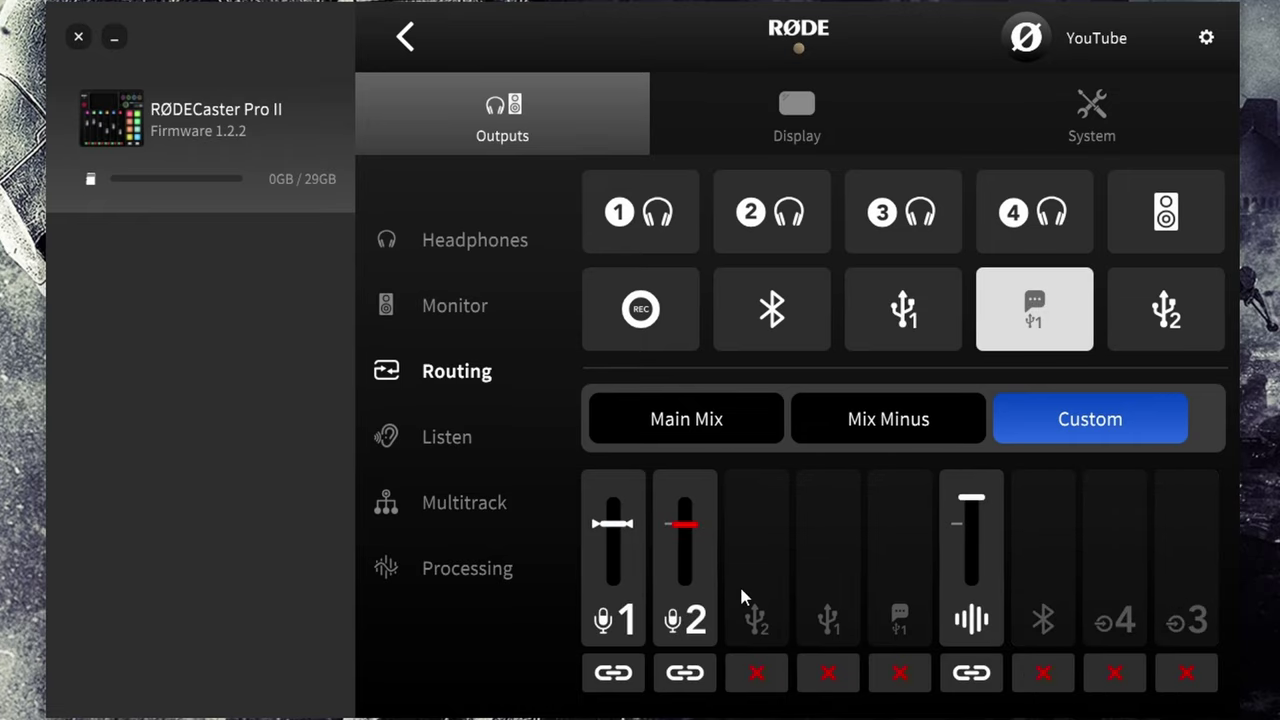
click(1208, 320)
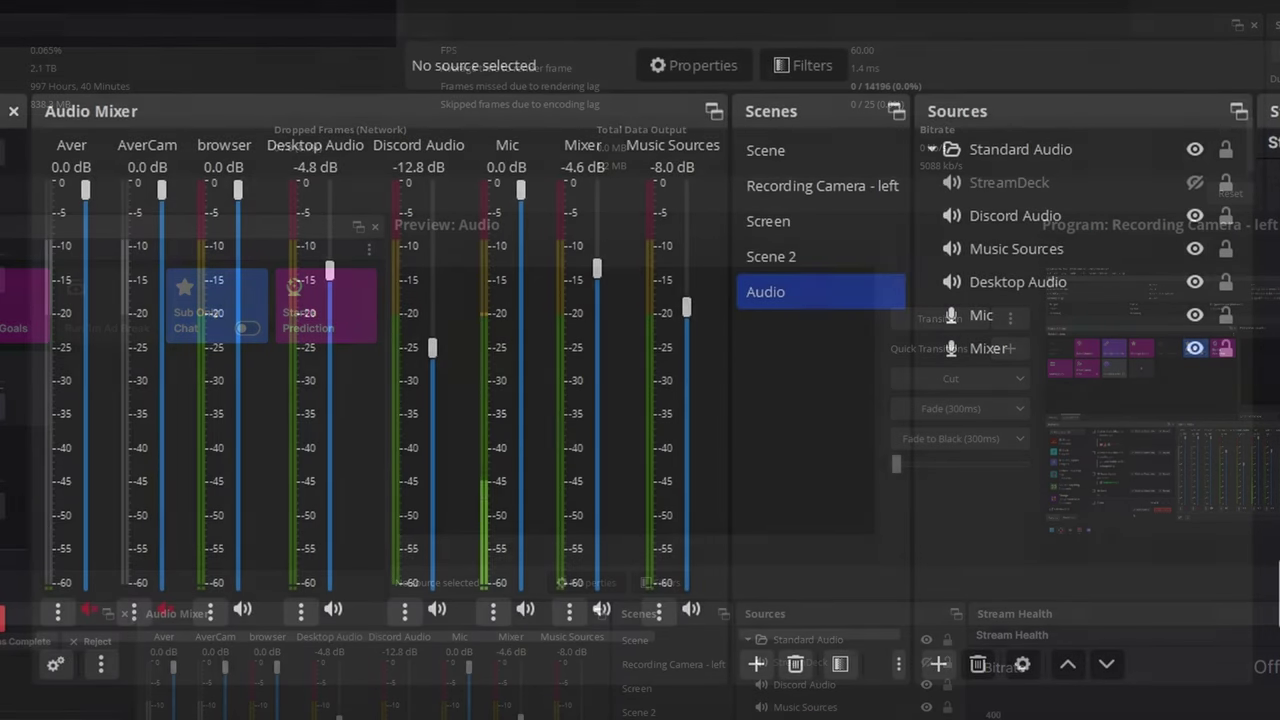
click(951, 235)
click(978, 172)
drag(978, 172, 1031, 345)
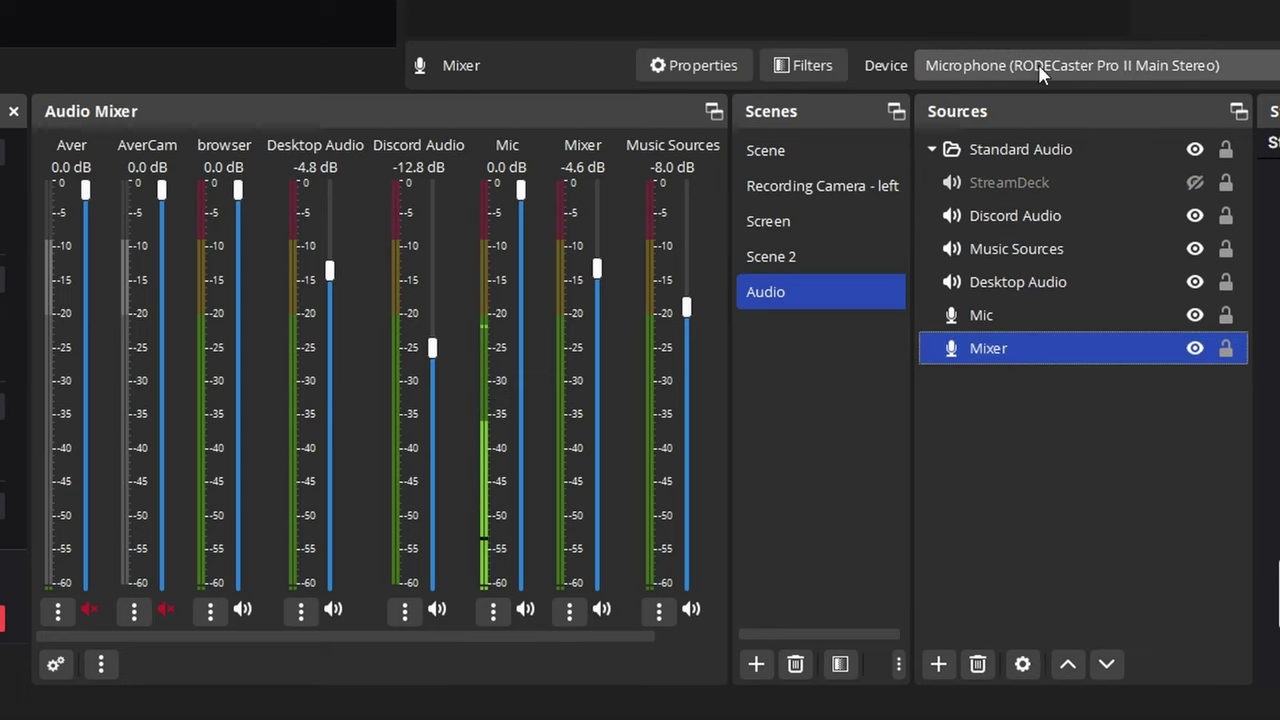
ctrl+click(1049, 328)
click(1045, 319)
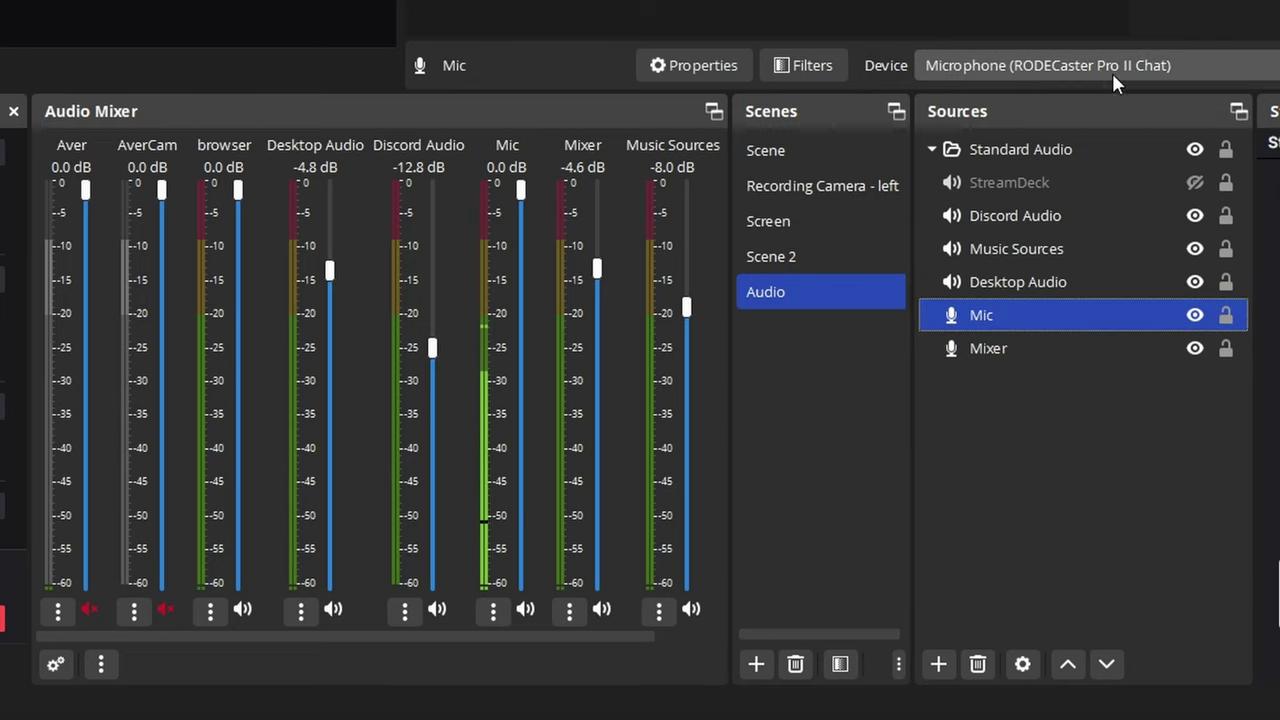
click(1084, 281)
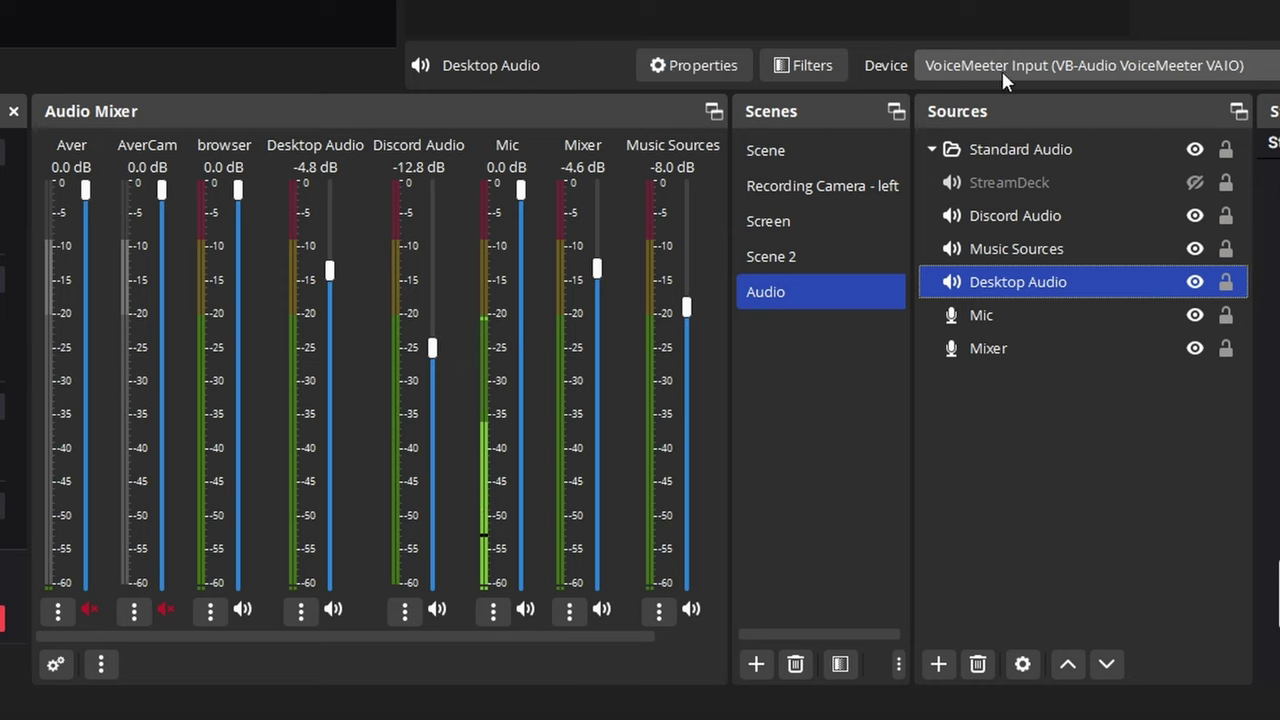
ctrl+click(1105, 248)
click(1086, 250)
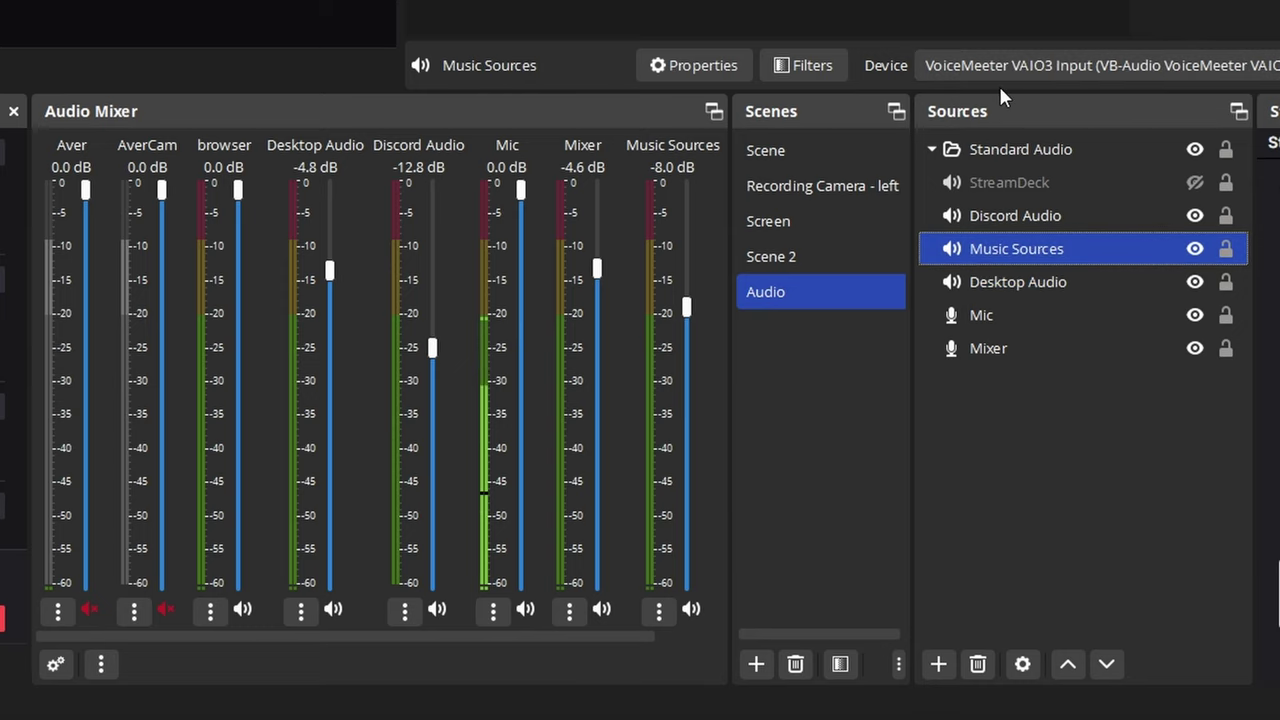
click(1103, 214)
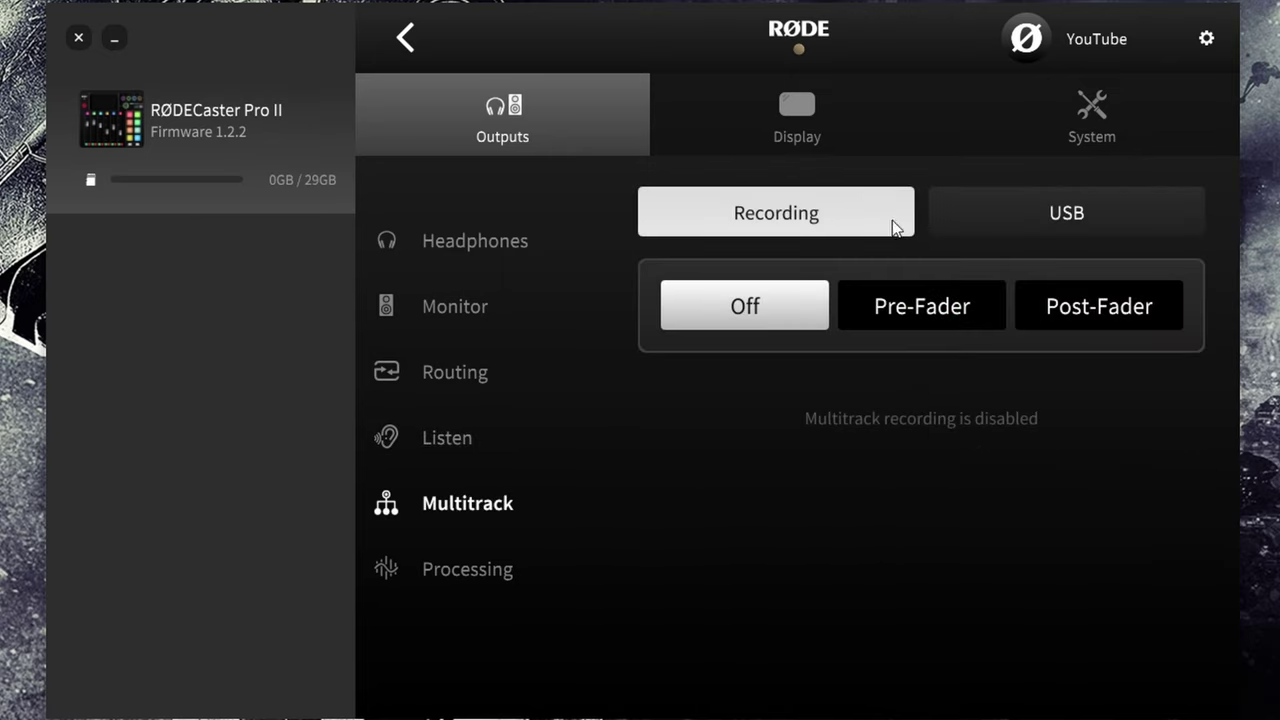
- Confirm Multitrack is Off on both the USB and Recording tabs
click(966, 213)
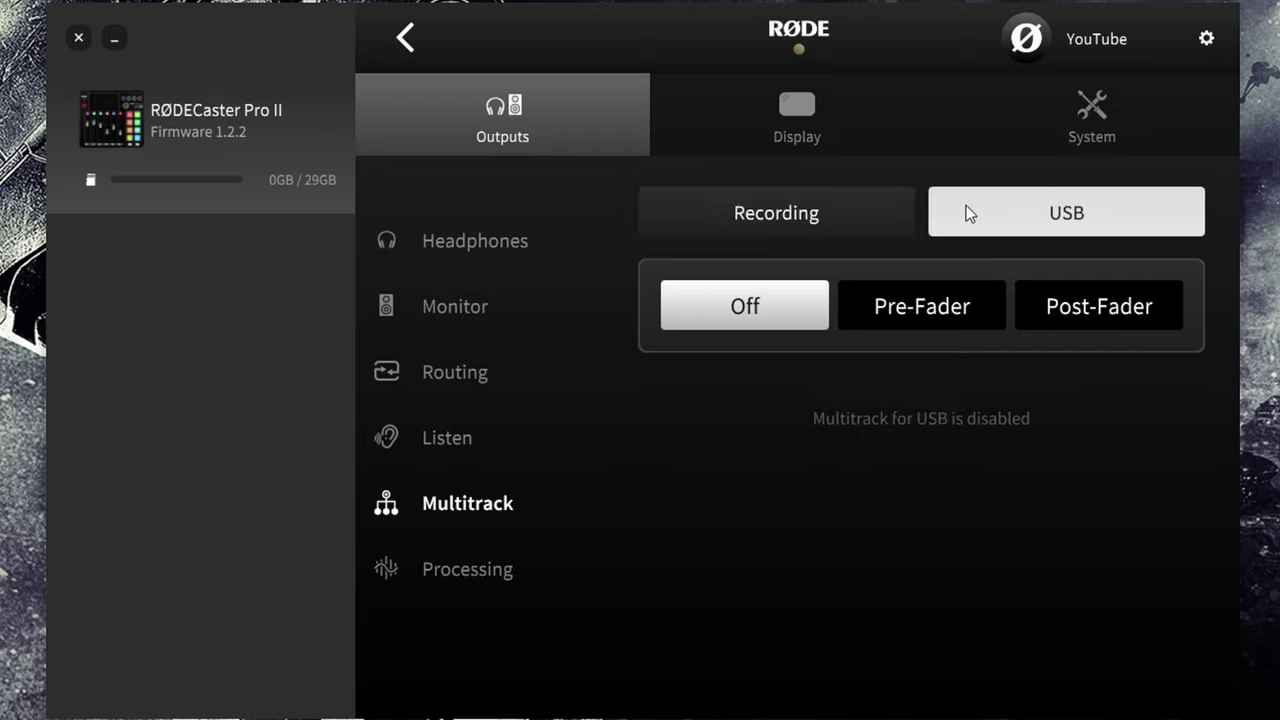
click(852, 209)
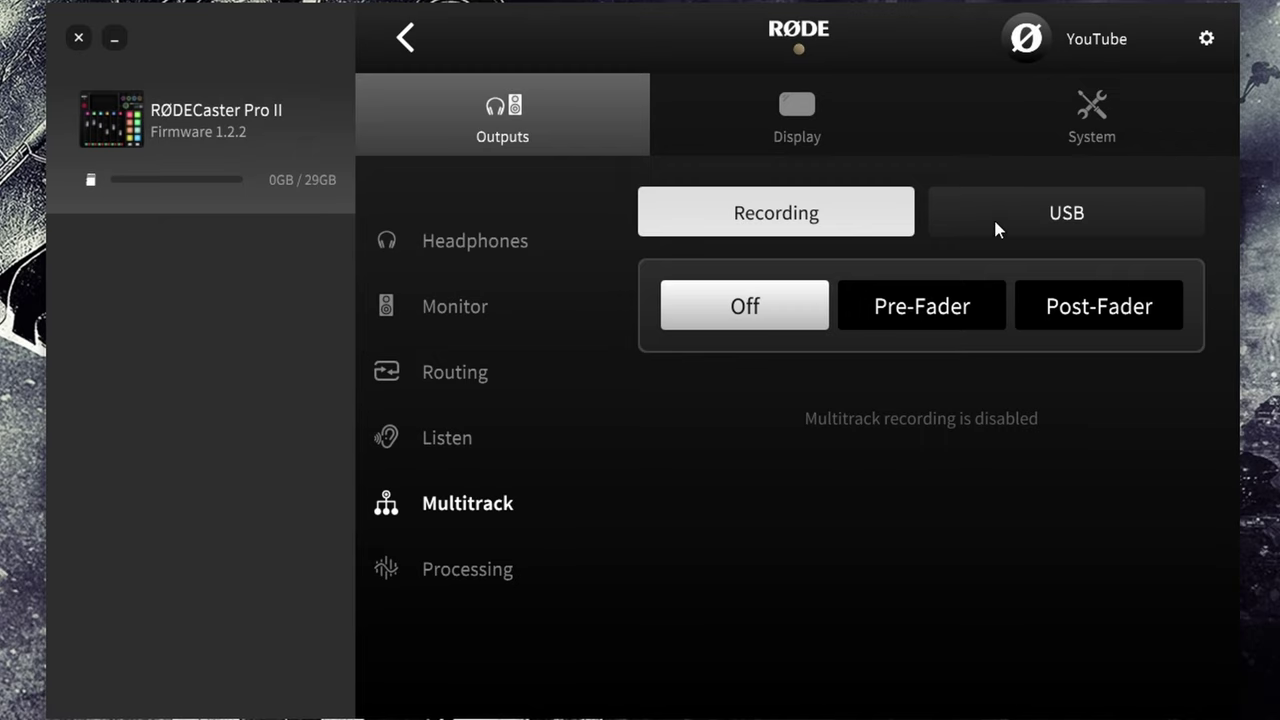
- Review the Master Compellor and Output Delay settings under output Processing without changing them
click(505, 590)
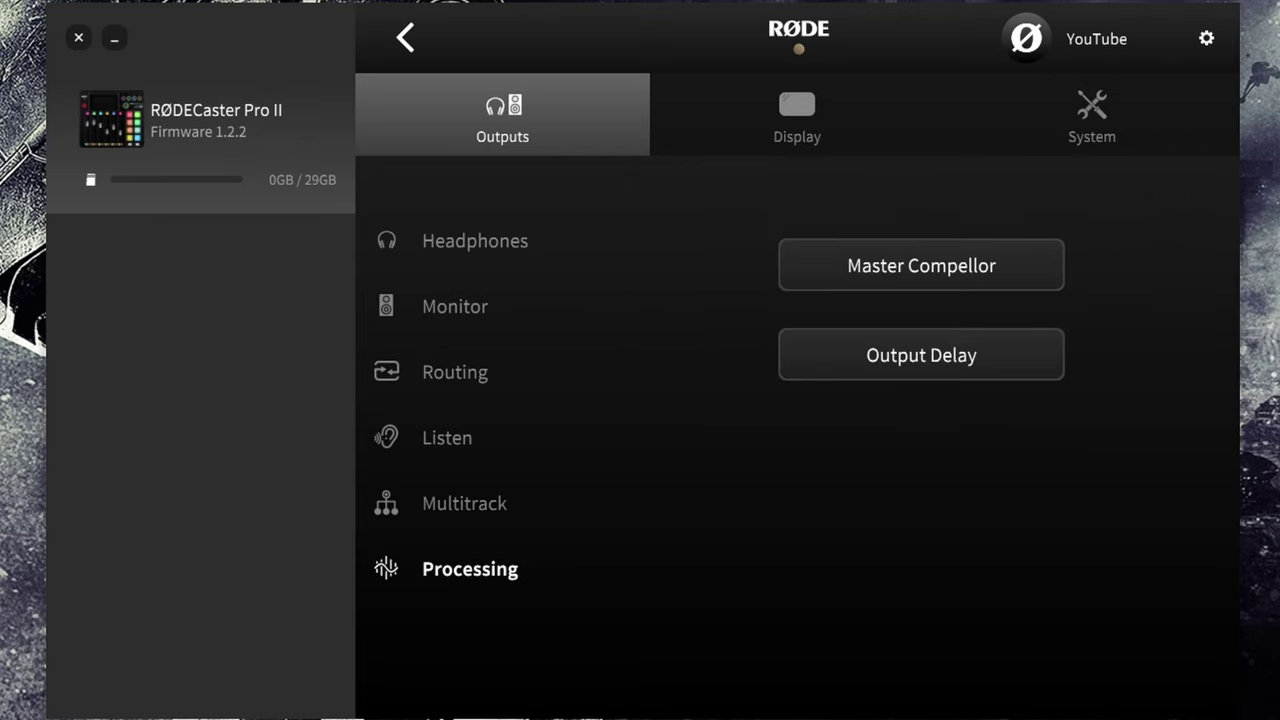
click(1032, 247)
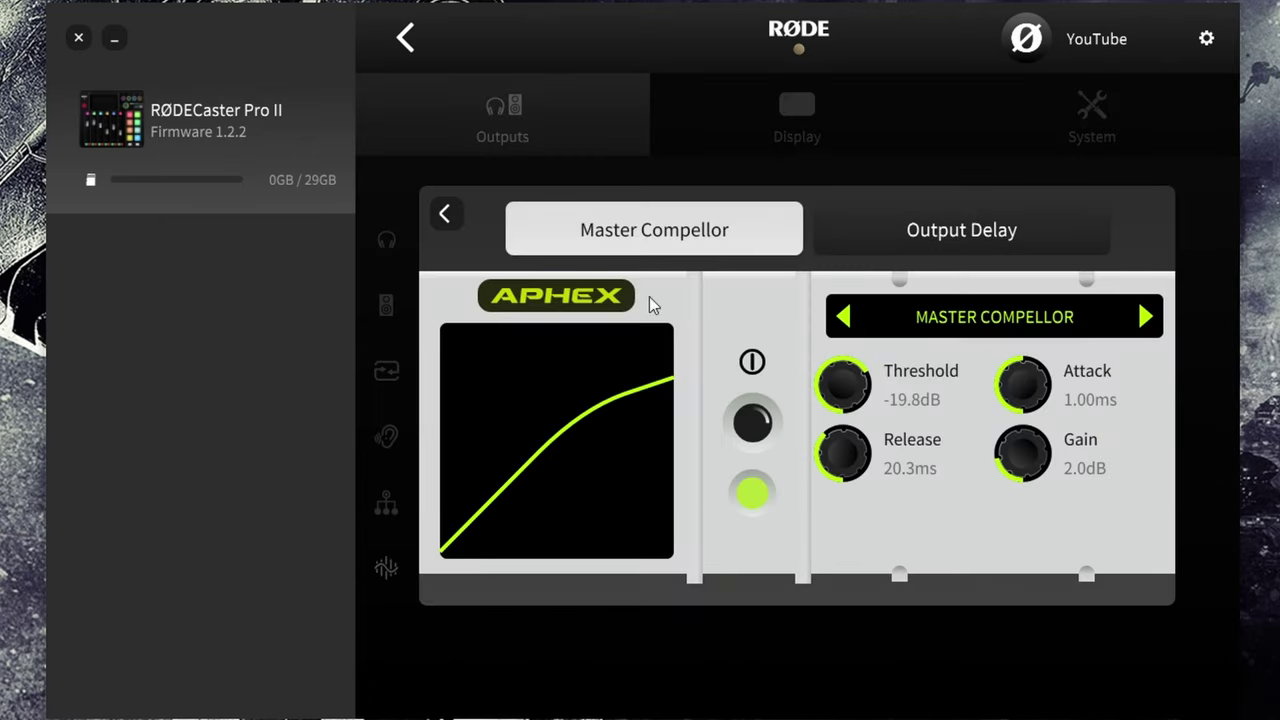
click(930, 242)
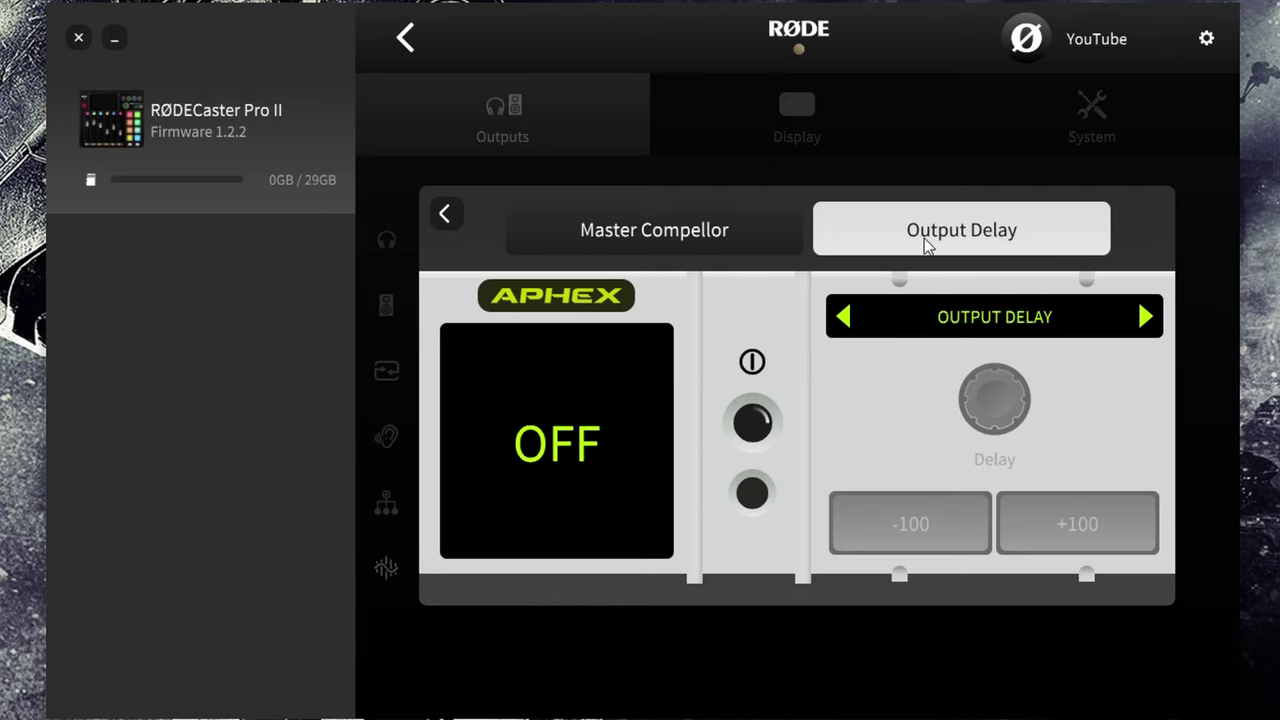
click(448, 216)
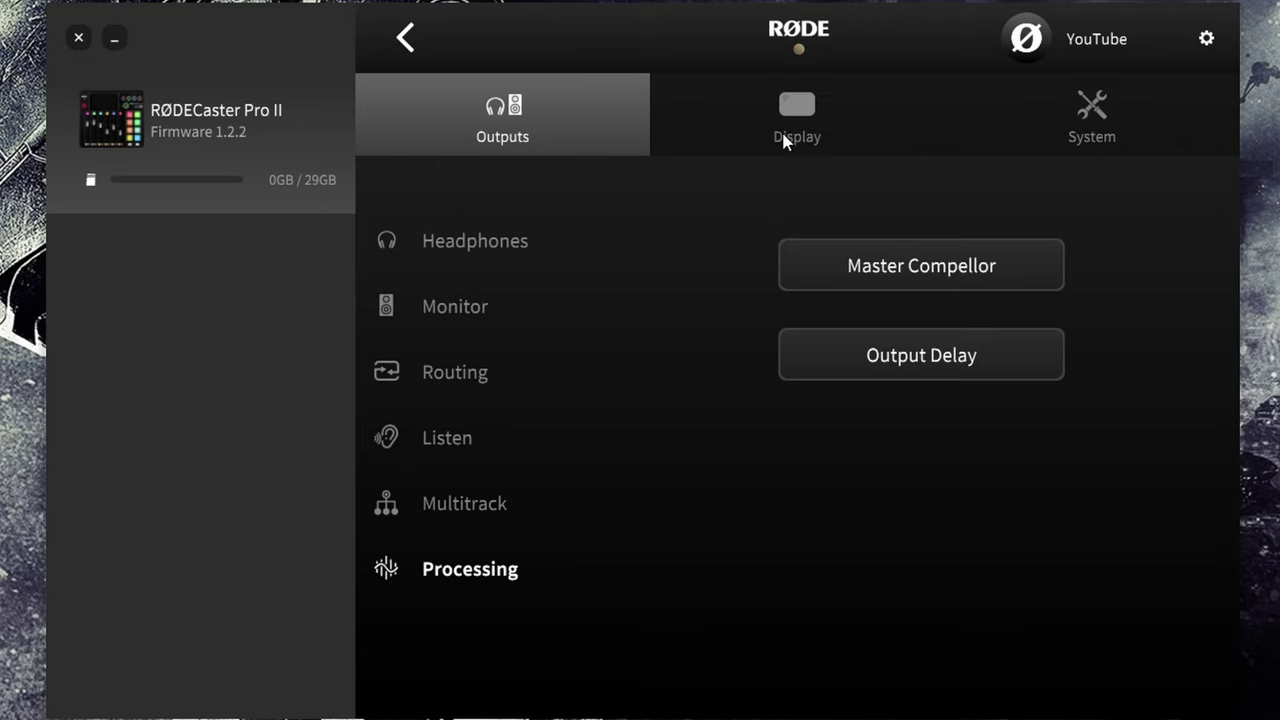
- Open Display > Metering and confirm Broadcast level meters are selected
click(784, 141)
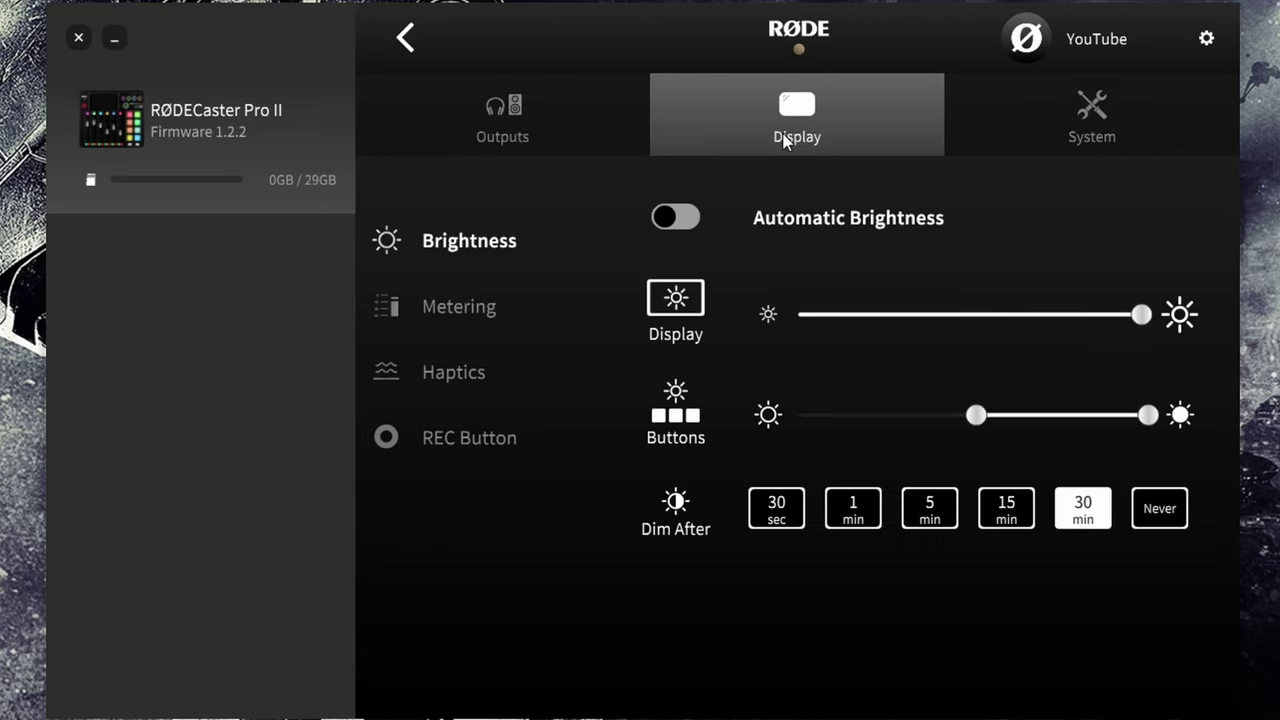
click(543, 306)
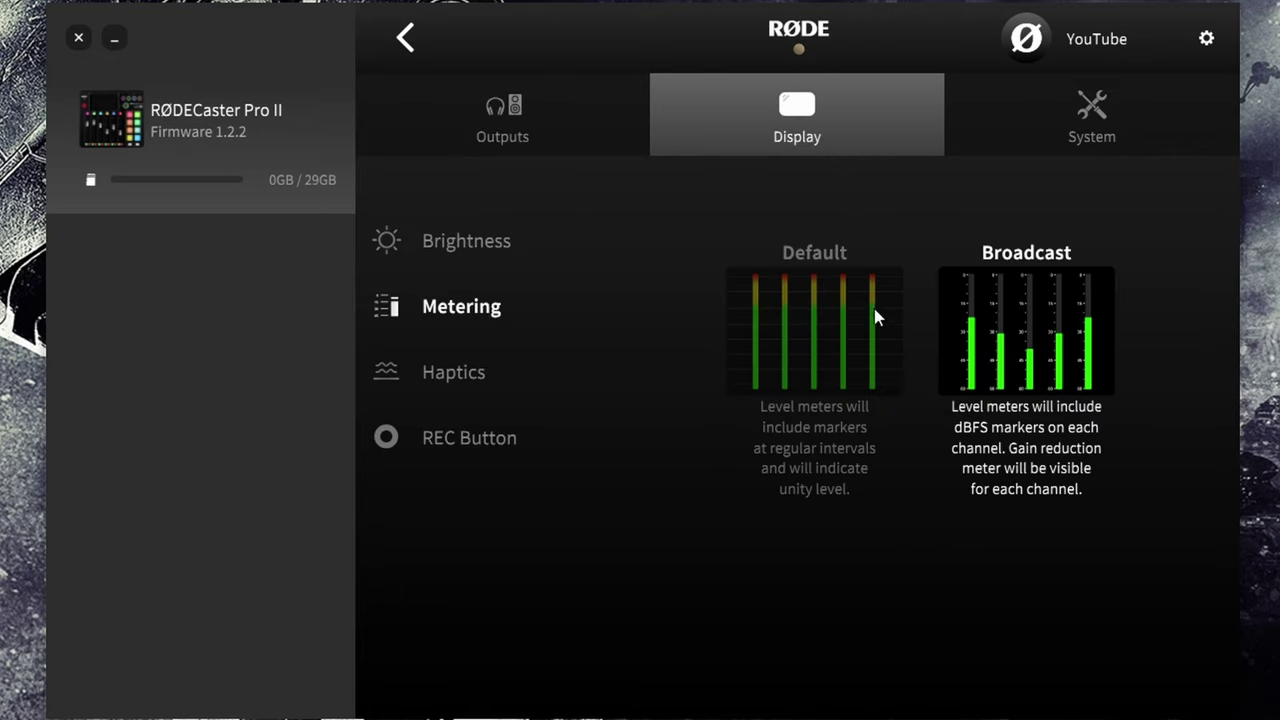